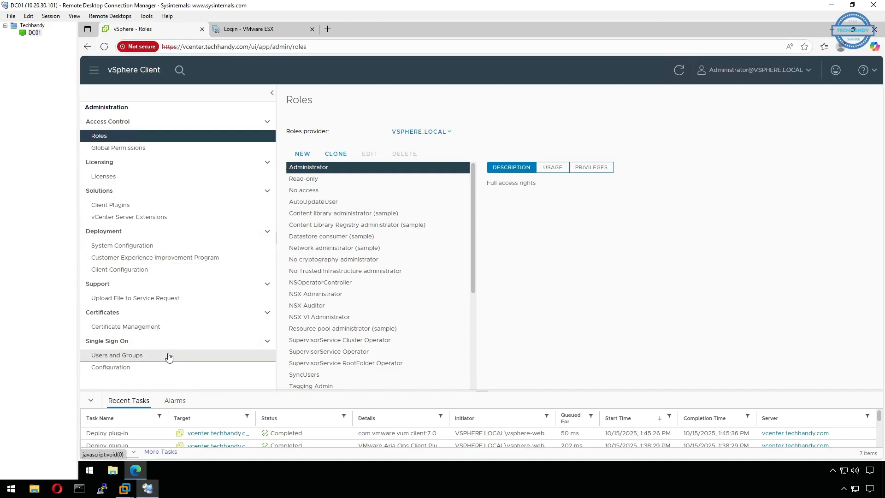
left_click(151, 373)
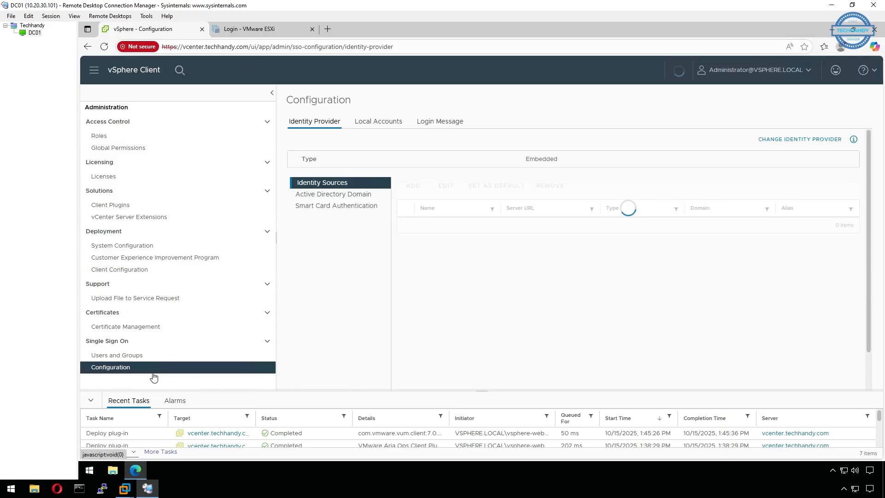
left_click(375, 197)
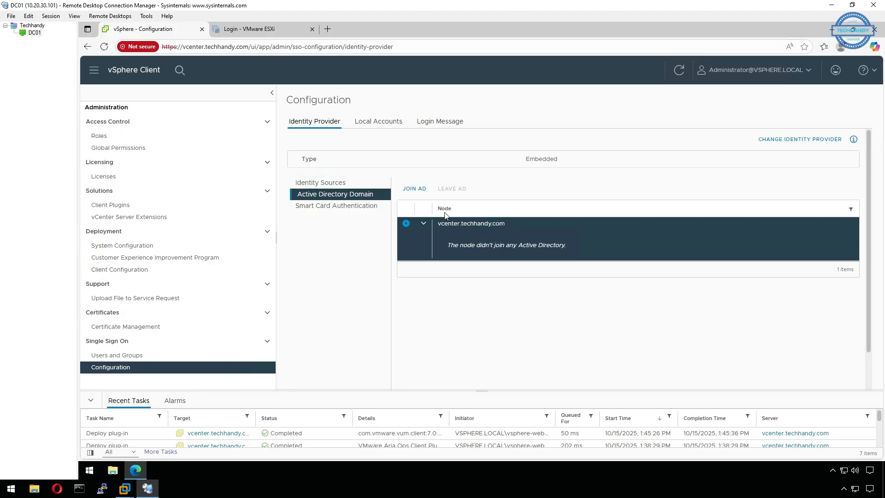
left_click(415, 188)
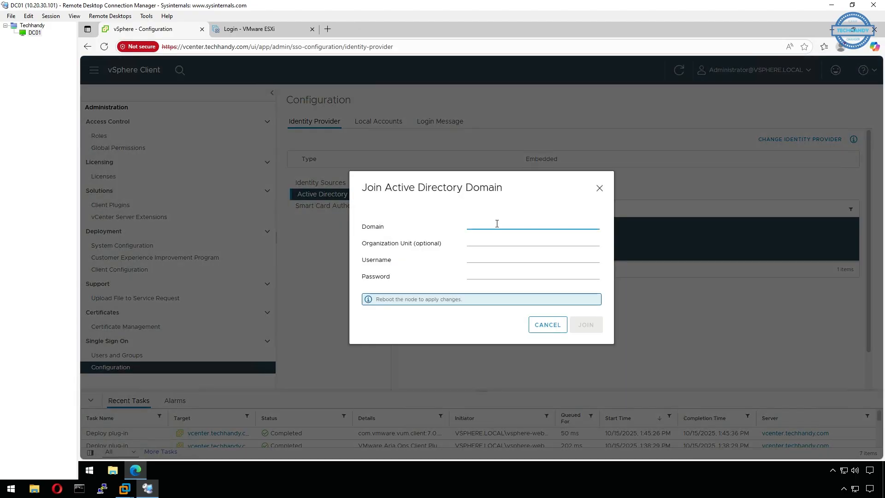
type("techhandy.com")
left_click(491, 258)
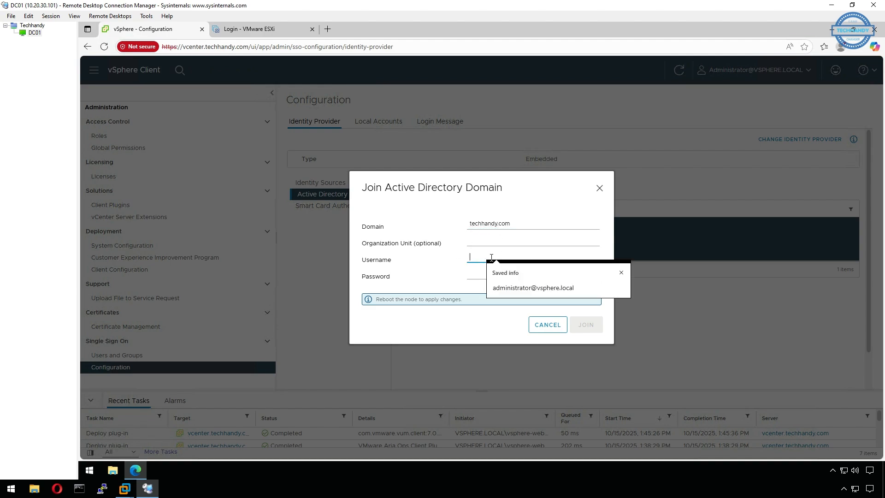
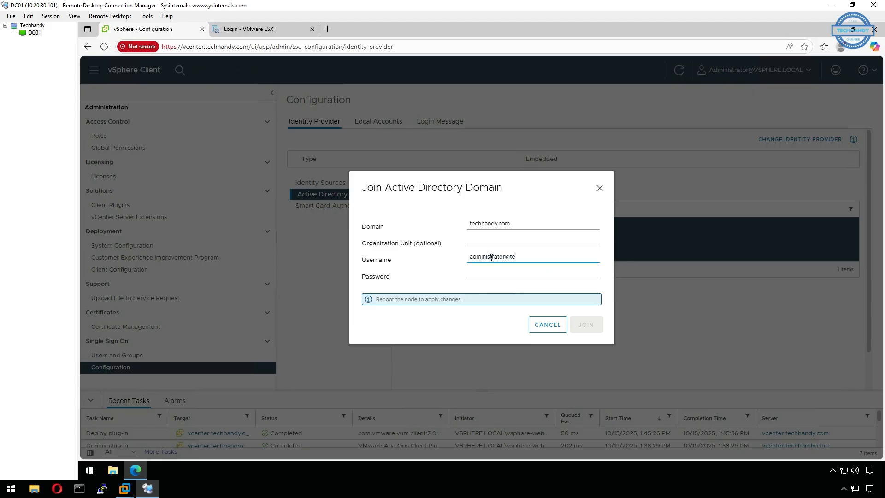
left_click_drag(553, 256, 505, 256)
left_click(522, 269)
type("••")
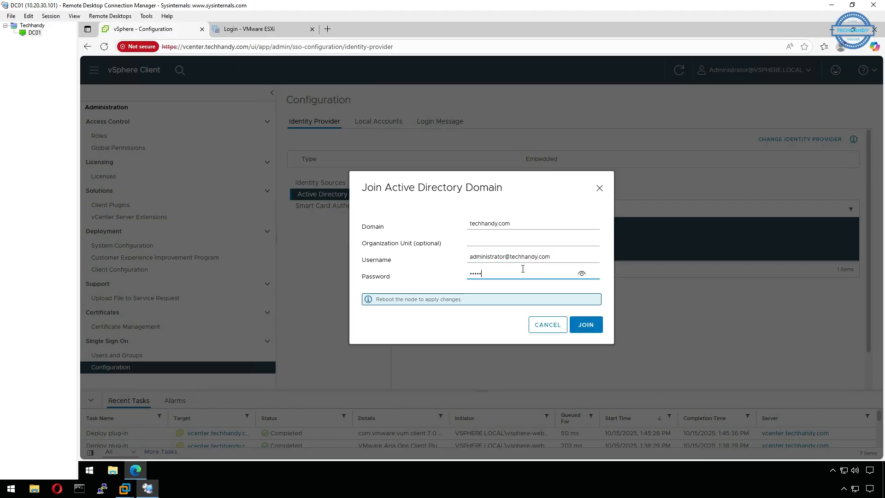
type("••••••")
left_click(590, 325)
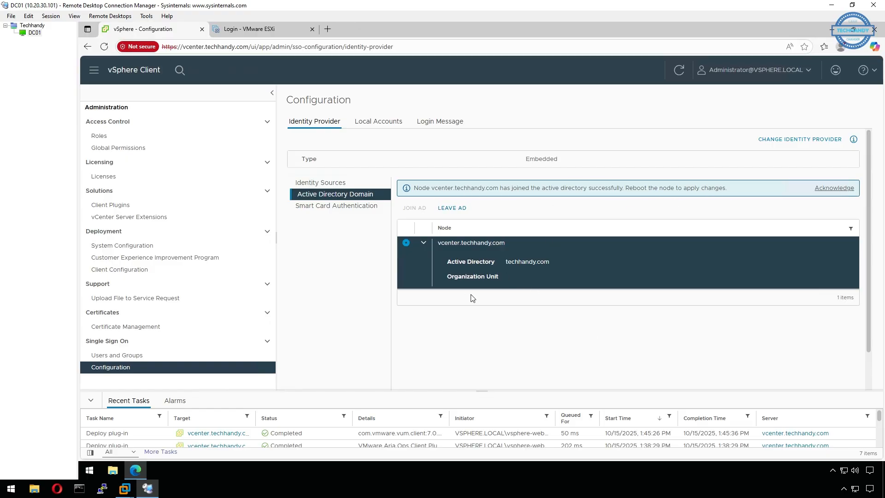
Select the vcenter.techhandy.com node under System Configuration and open a new blank browser tab.
left_click(134, 246)
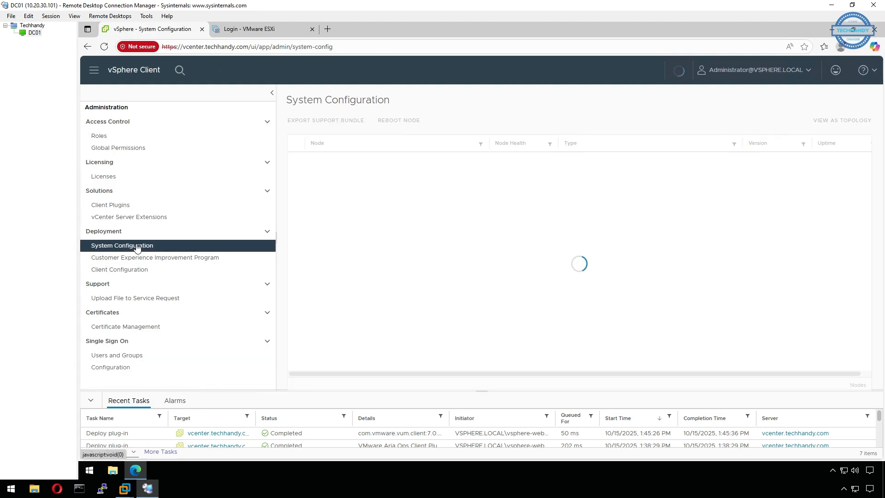
left_click(297, 159)
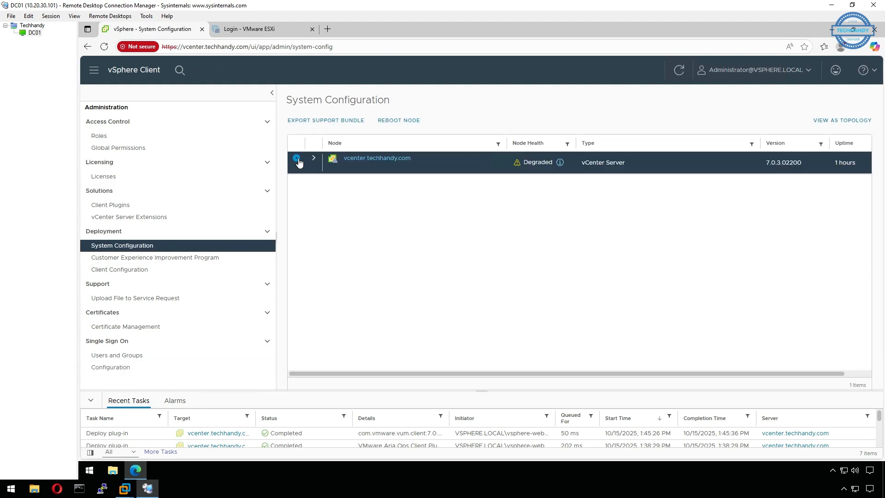
left_click(328, 29)
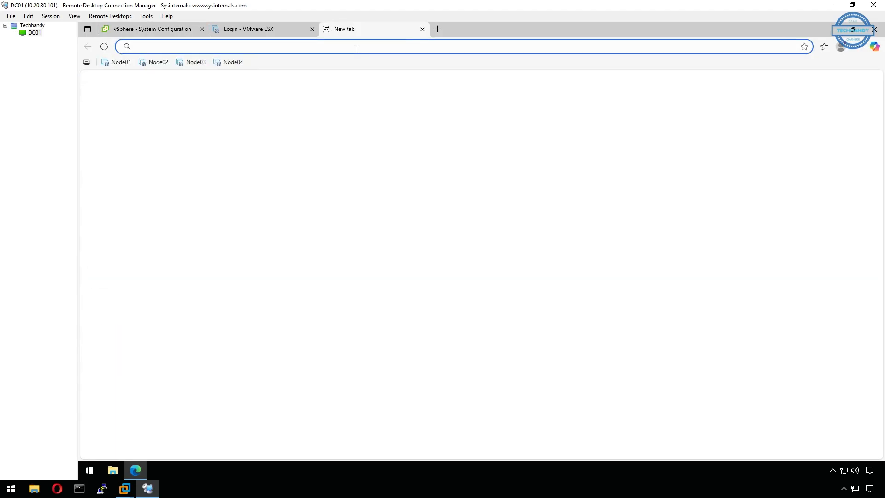
Go to vcenter.techhandy.com:5480 to load the appliance management login page.
type("vcente")
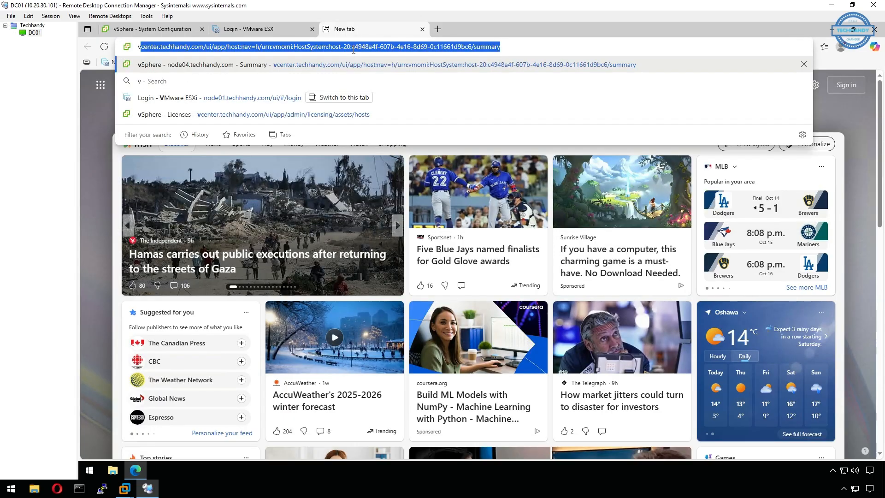
type("r")
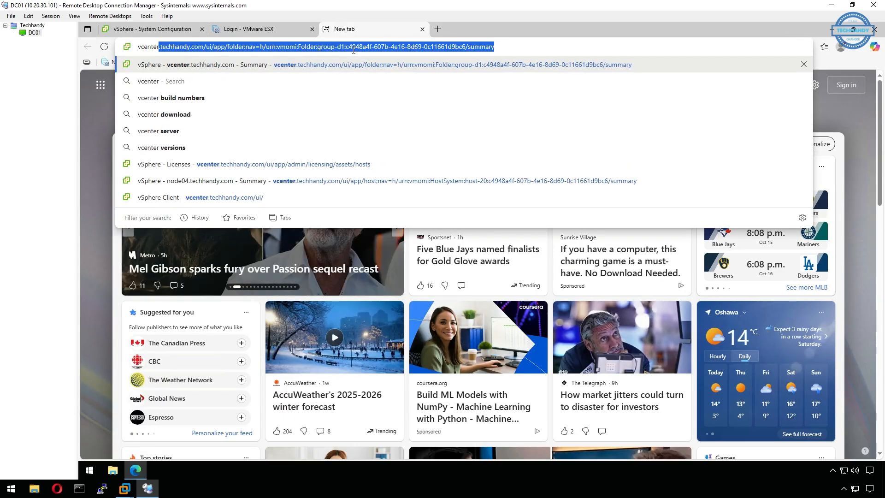
type(".techhan")
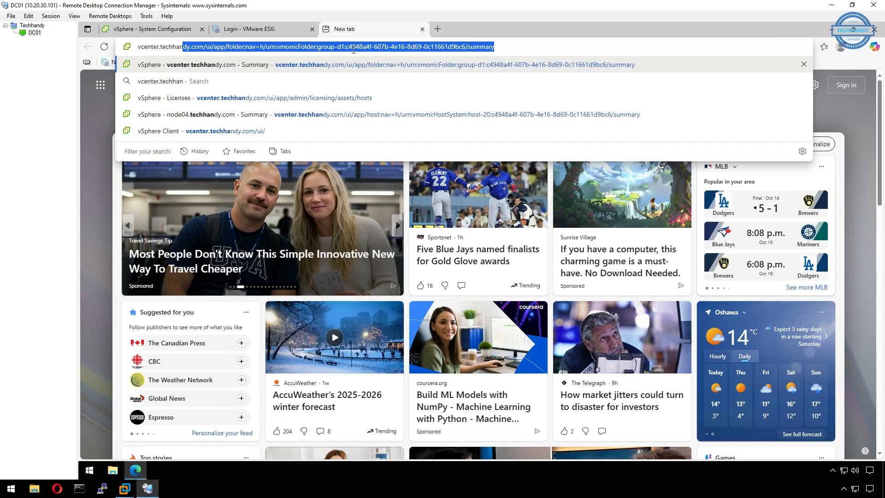
type("dy.")
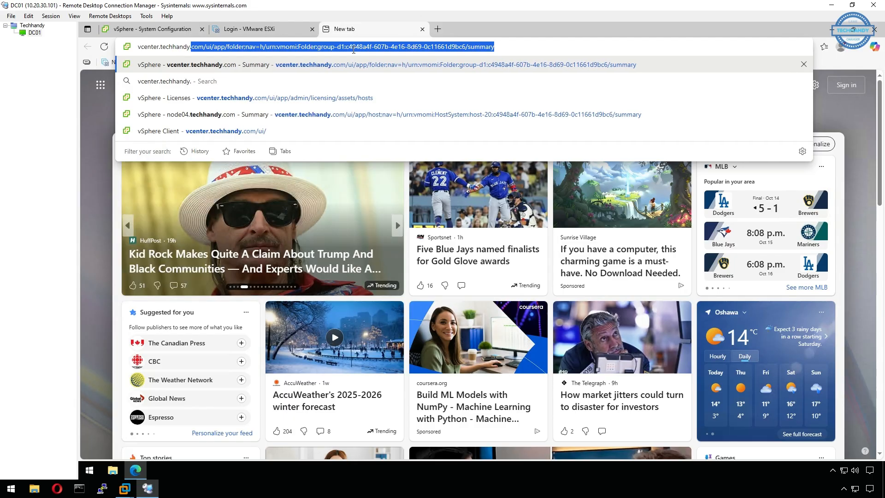
type("com:5480")
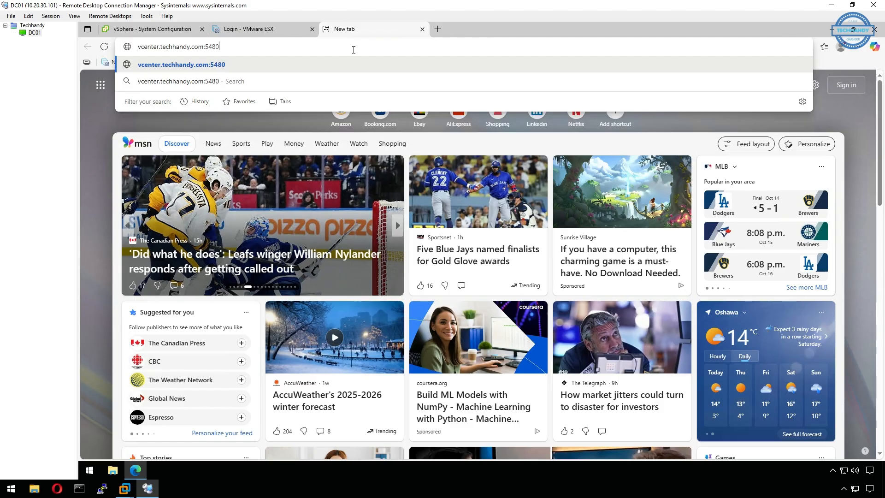
key("Return")
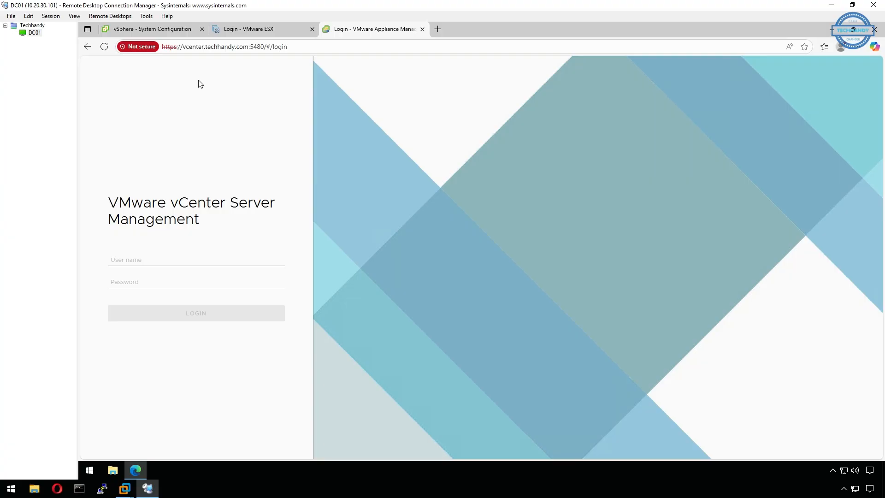
Sign in to vCenter Server Management as root and check DNS server 10.20.30.101 under Networking.
left_click(151, 260)
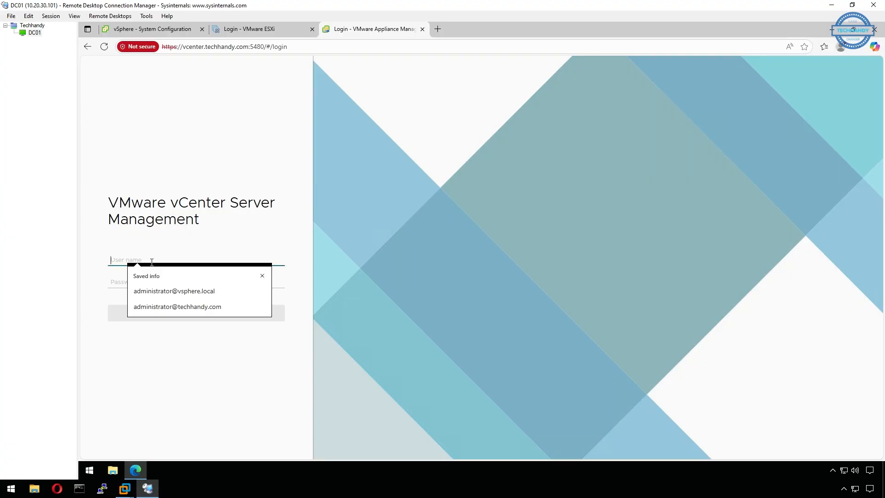
type("root")
key("Tab")
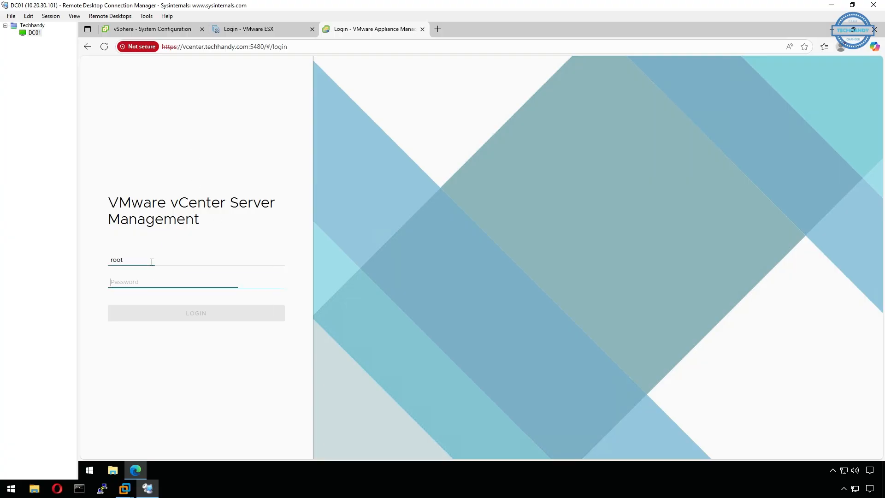
type("••")
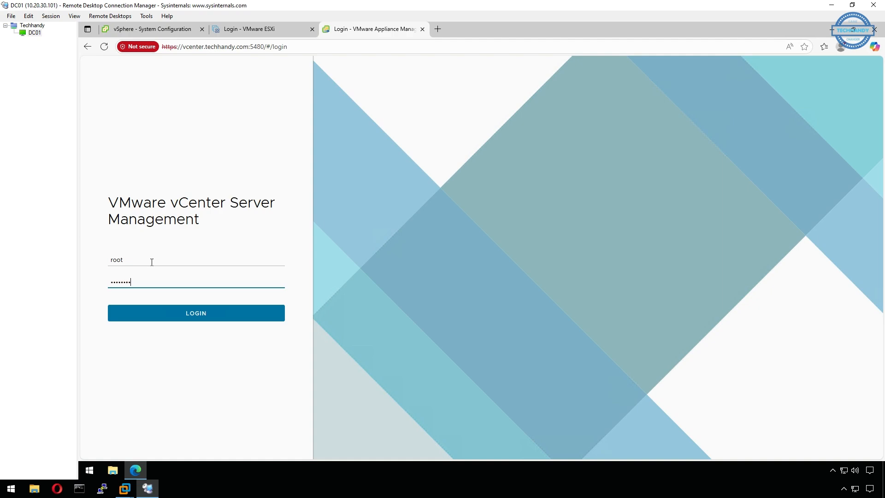
key("Return")
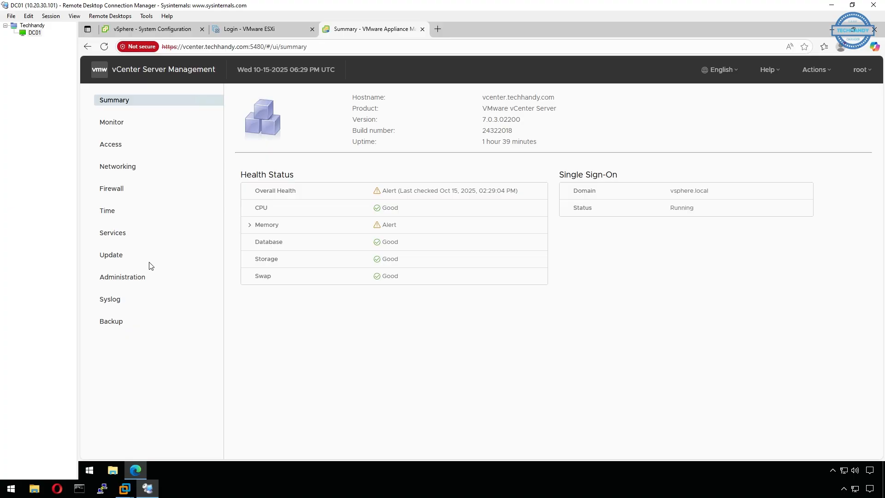
left_click(138, 171)
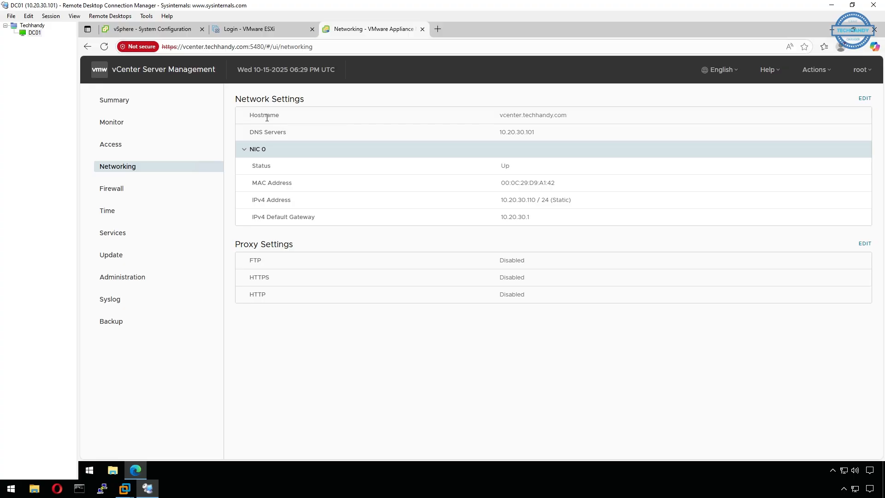
left_click_drag(500, 133, 540, 134)
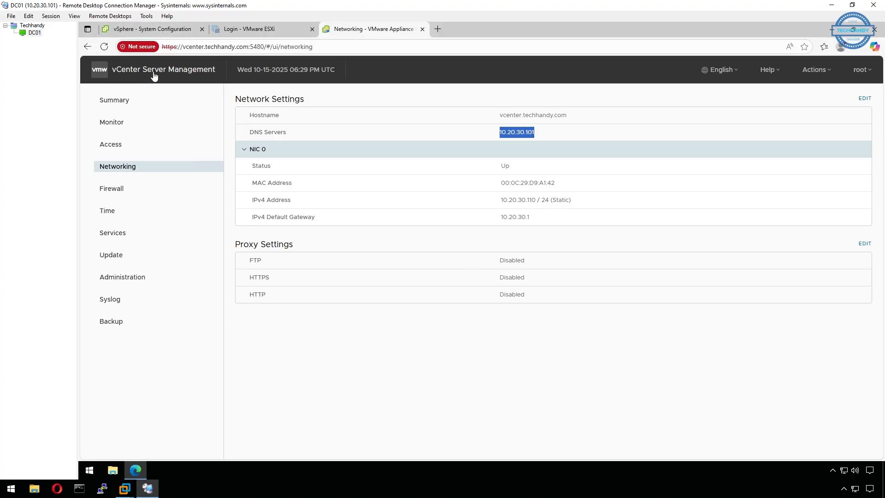
Reboot the vcenter.techhandy.com node from System Configuration with the reason 'AD'.
left_click(161, 29)
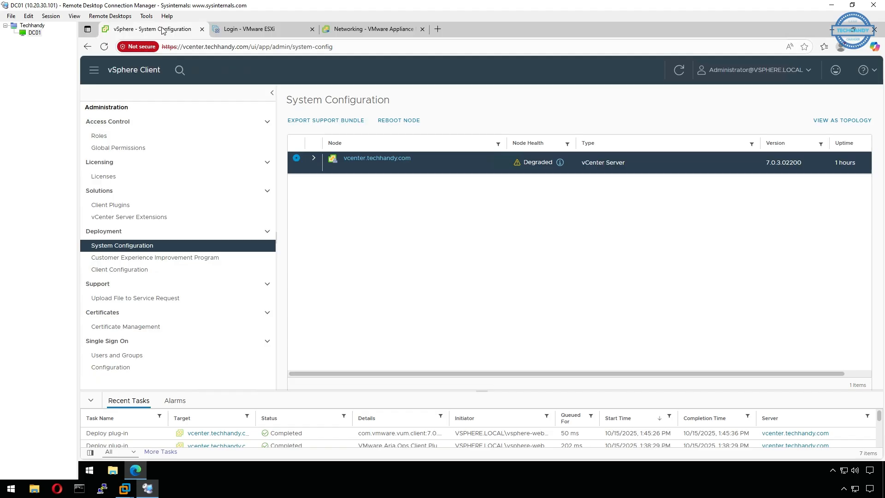
left_click(409, 121)
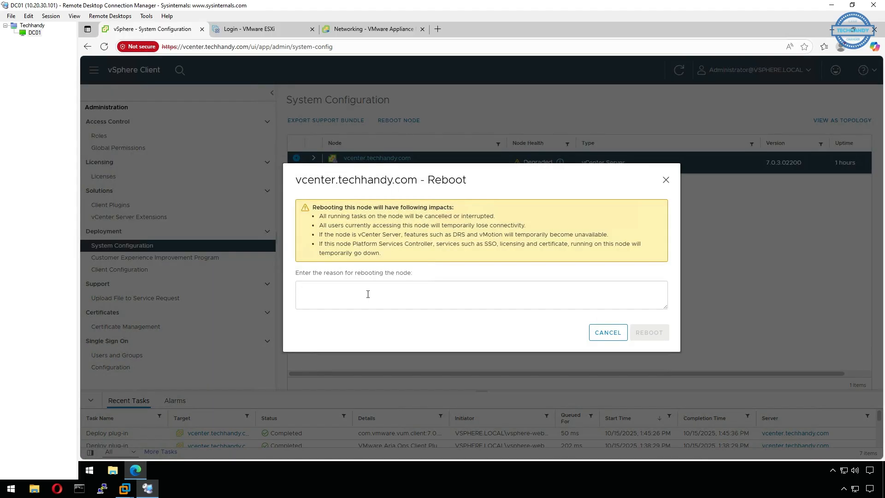
type("AD")
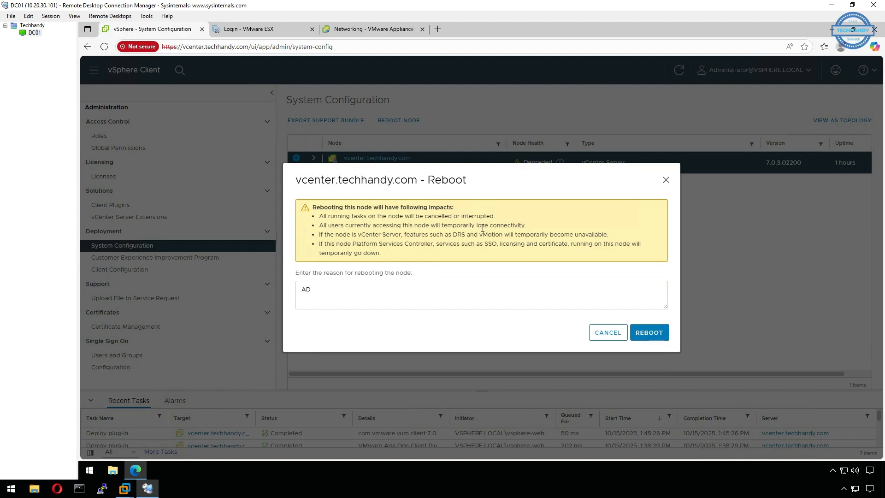
left_click(650, 334)
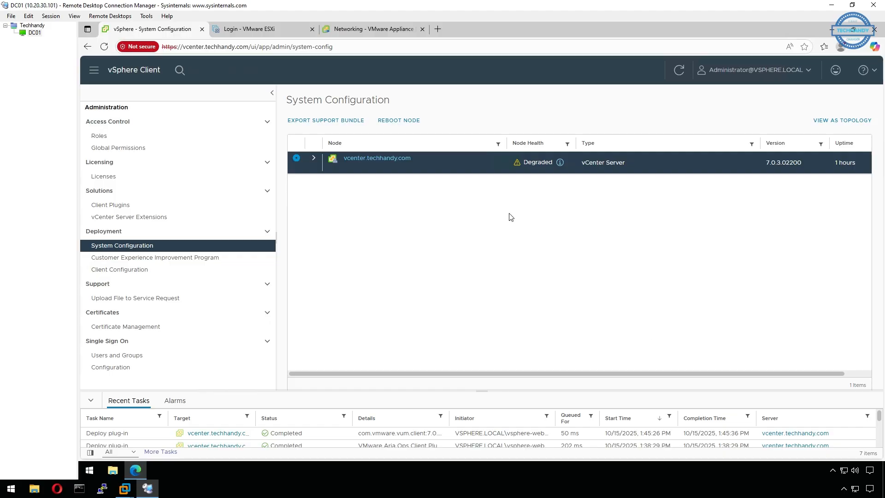
Sign in to the ESXi Host Client as root with the host password.
left_click(249, 29)
type("root")
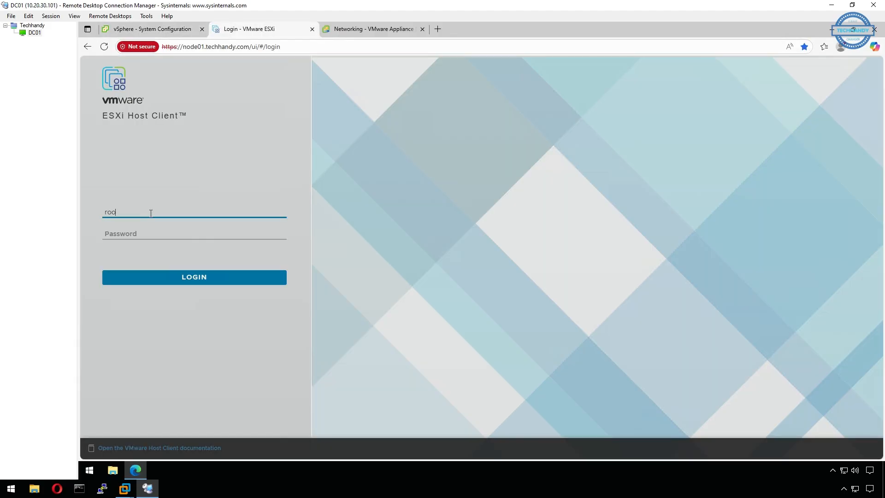
key("Tab")
type("VMware1!")
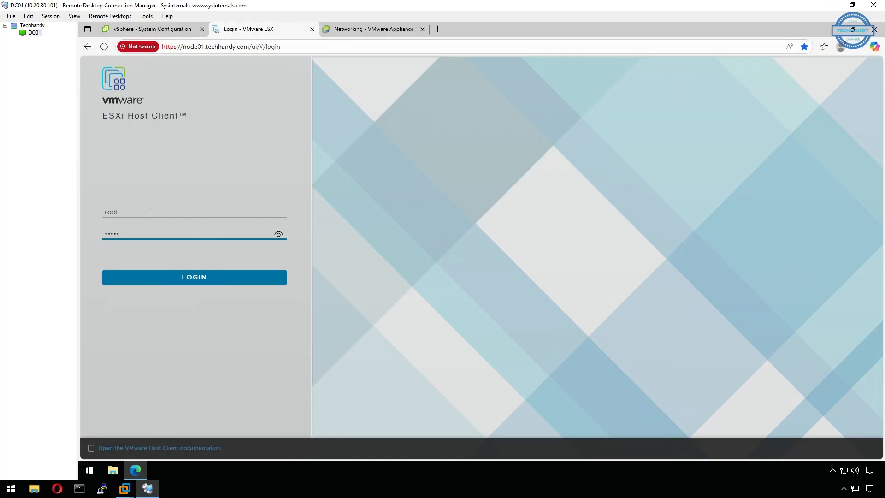
key("Return")
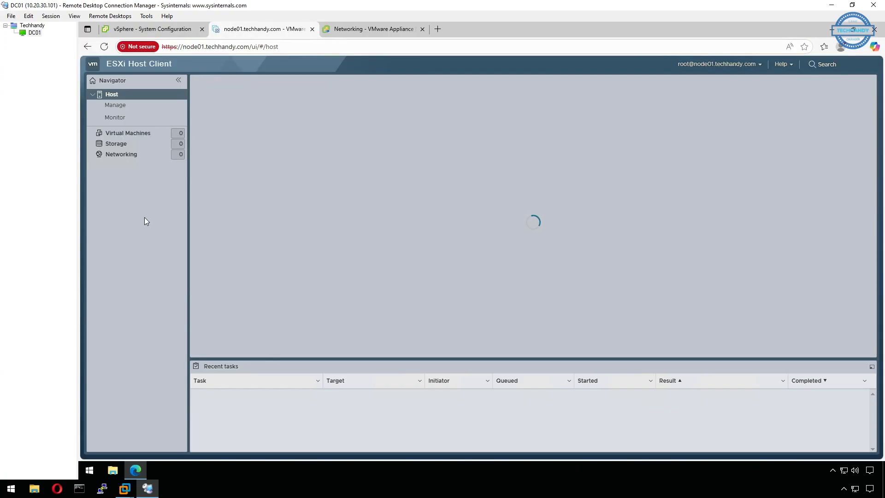
Monitor the VCSA-7 console until the reboot completes, then return to the vSphere login page.
left_click(128, 144)
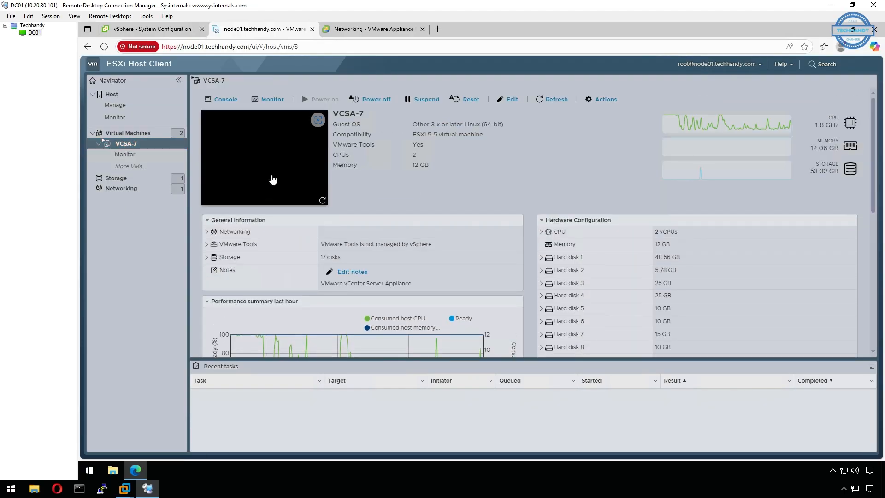
left_click(271, 179)
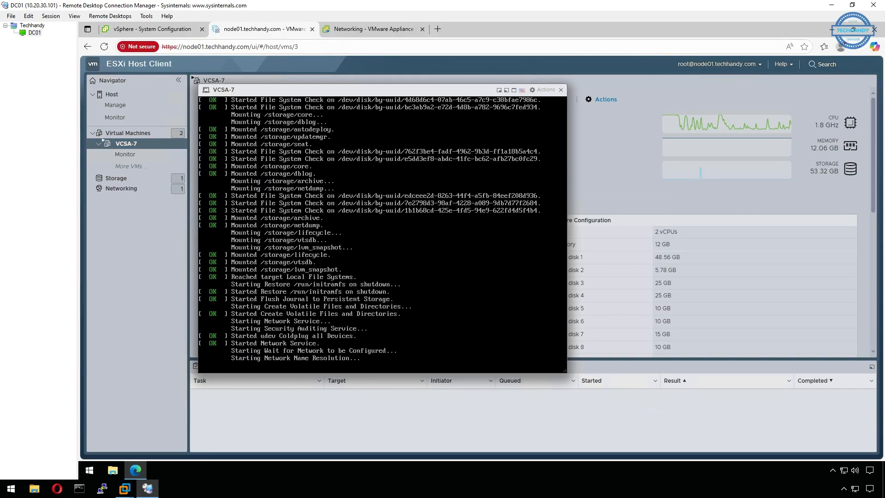
left_click(561, 90)
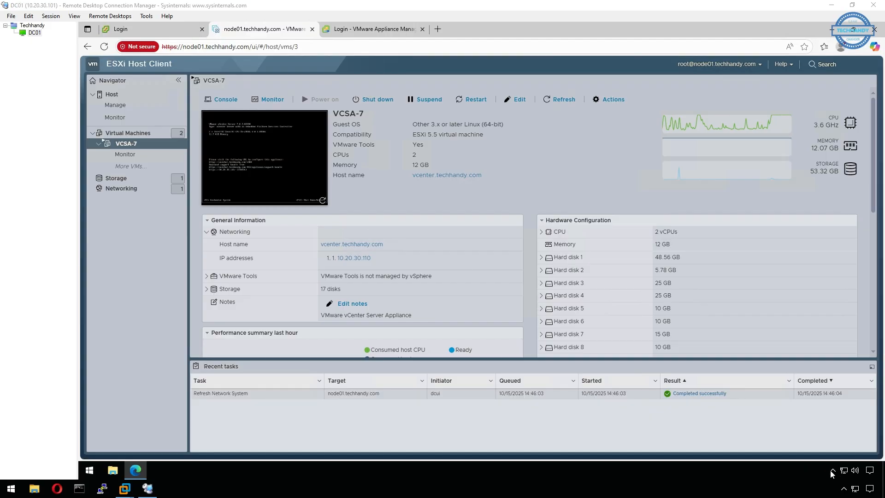
left_click(308, 171)
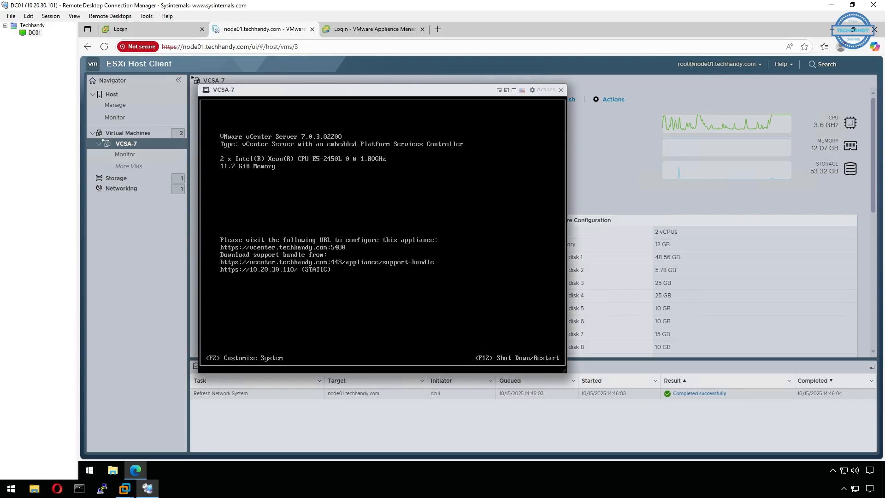
left_click(560, 90)
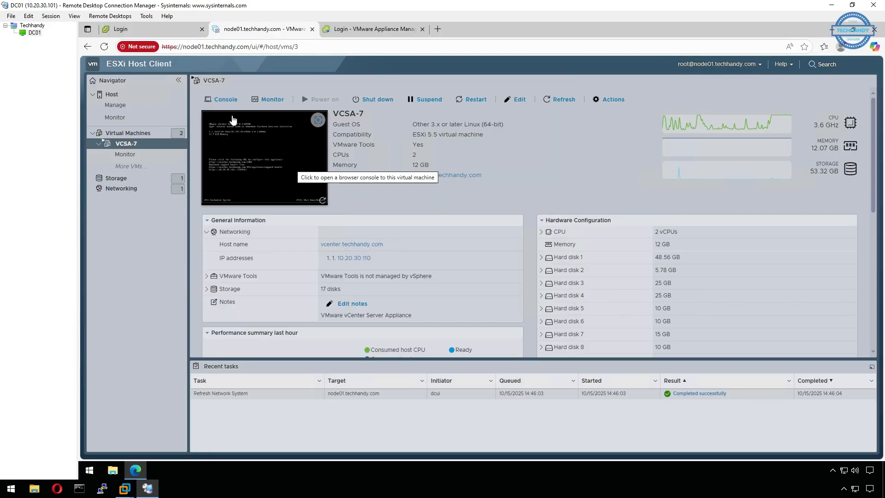
left_click(120, 29)
left_click(160, 229)
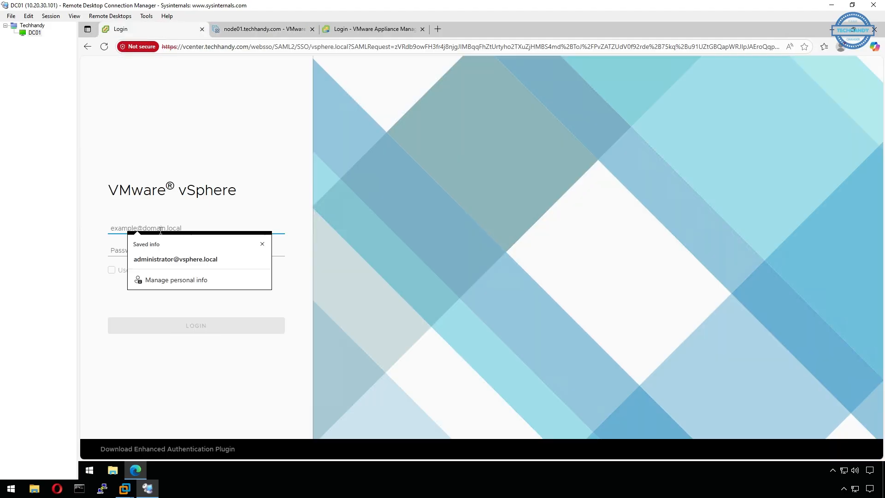
Launch Active Directory Users and Computers and confirm VCENTER appears under techhandy.com Computers.
left_click(134, 472)
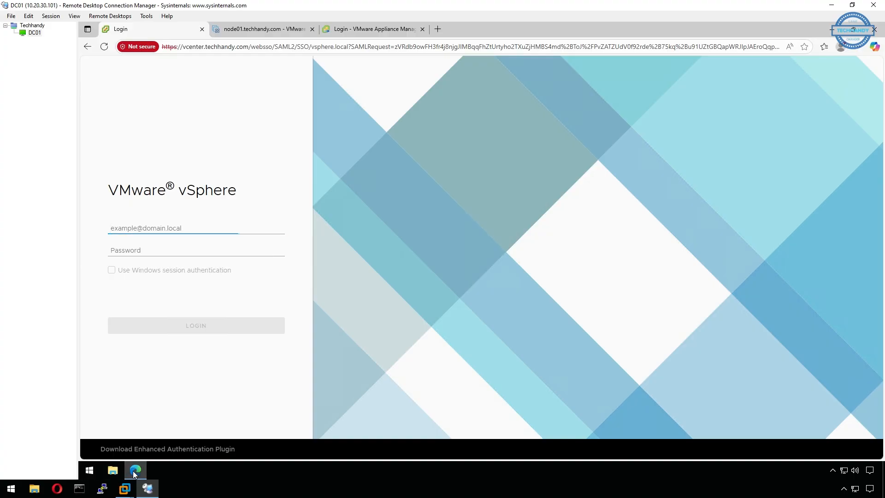
left_click(89, 475)
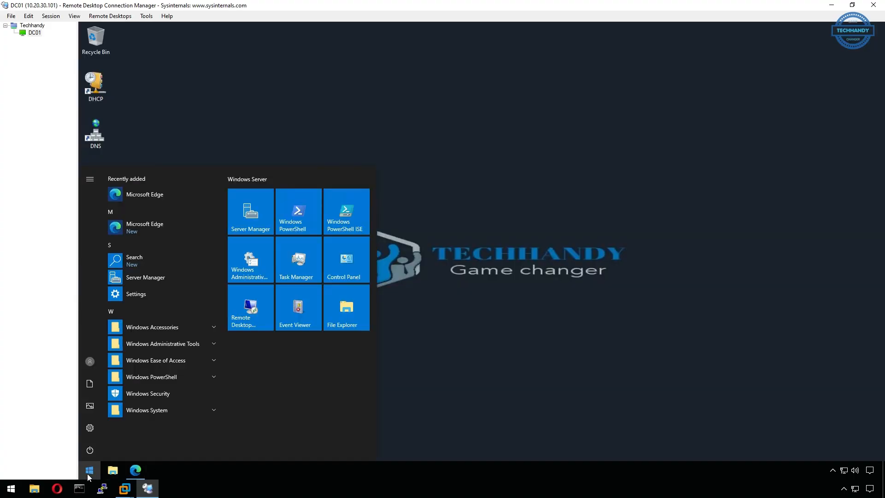
type("use")
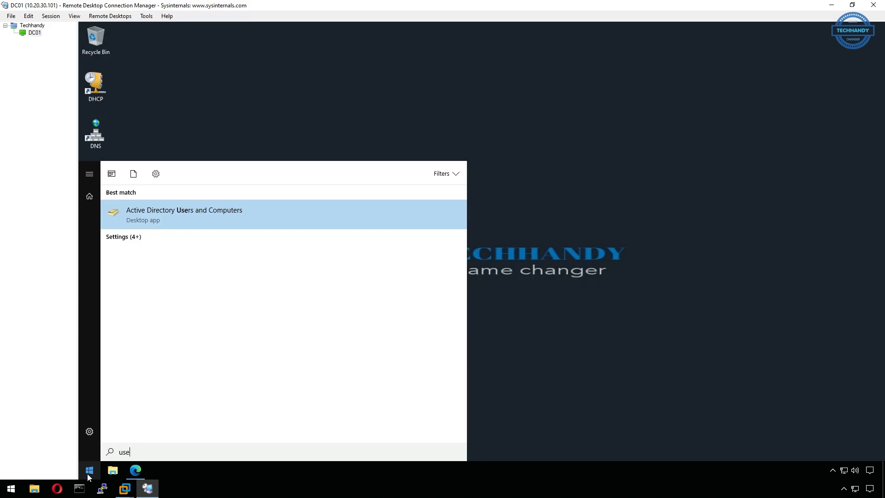
key("Return")
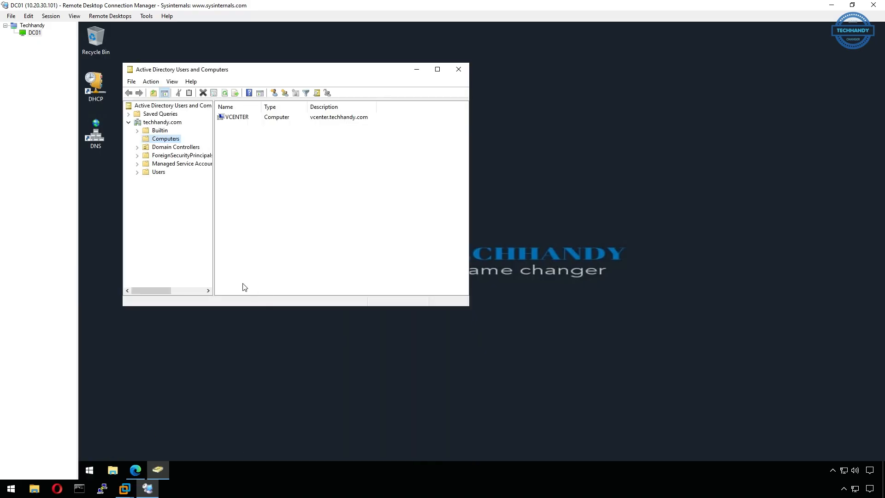
left_click(158, 132)
left_click(159, 140)
left_click(135, 471)
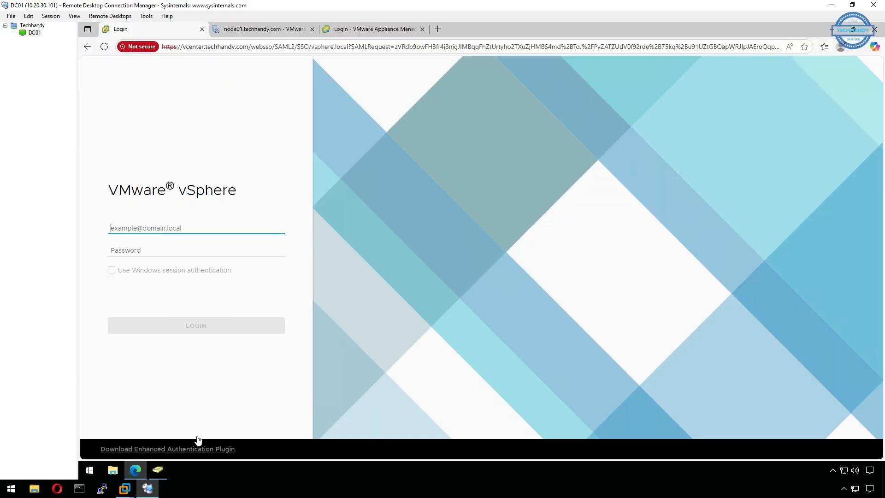
left_click(137, 225)
left_click(150, 254)
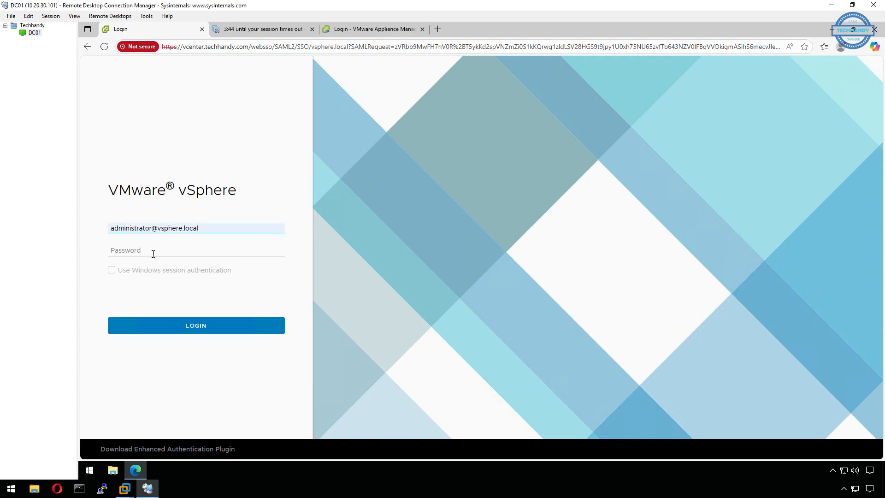
left_click(173, 253)
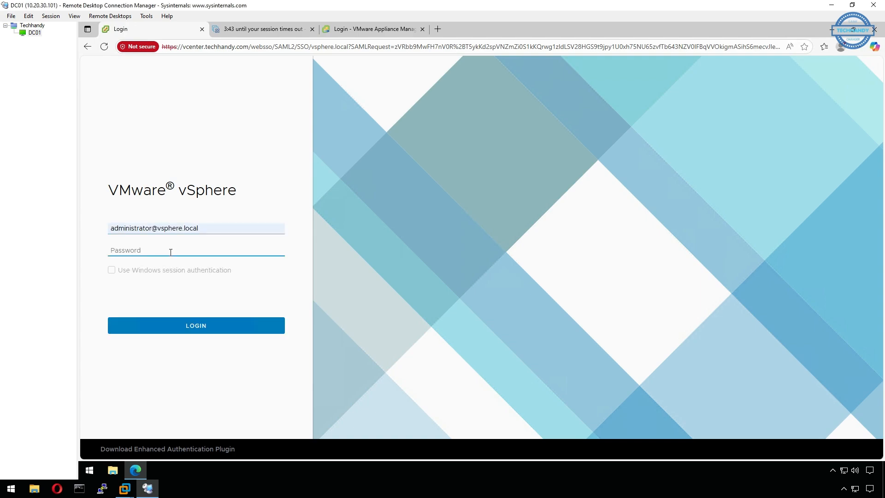
type("••")
key("Return")
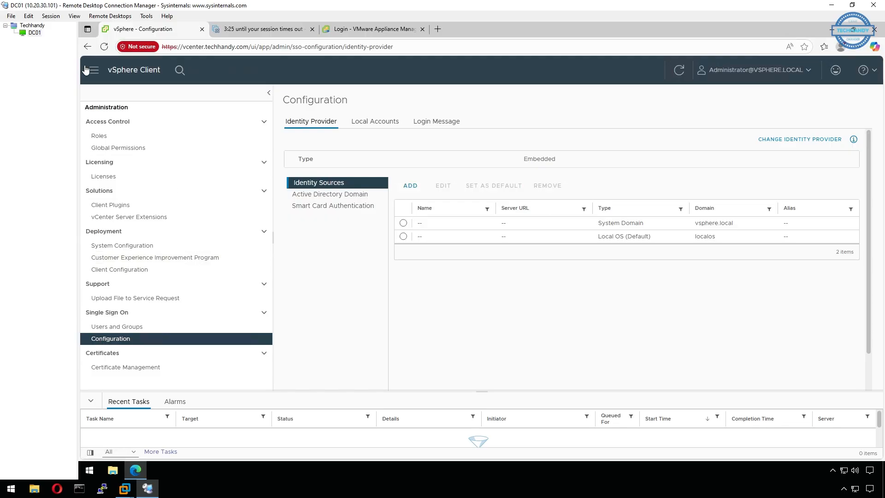
Add identity source TECHHANDY.COM as Active Directory (Integrated Windows Authentication) with machine account, then refresh.
left_click(356, 197)
left_click(414, 187)
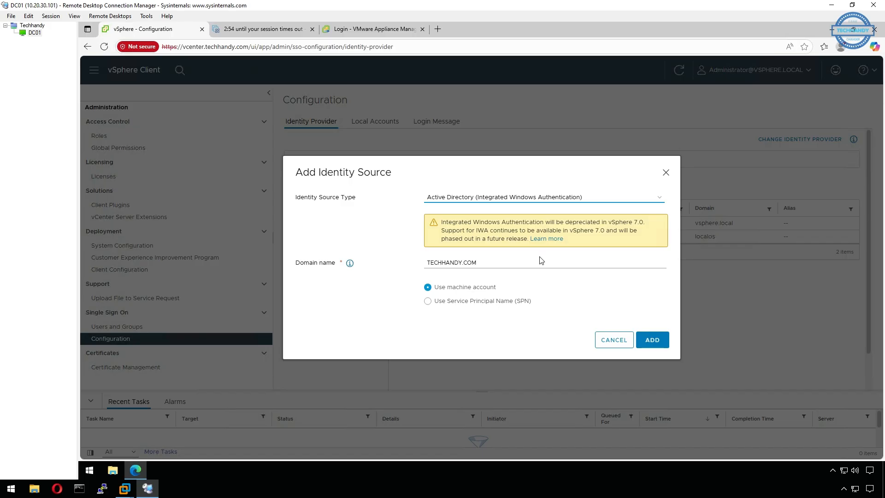
left_click(648, 198)
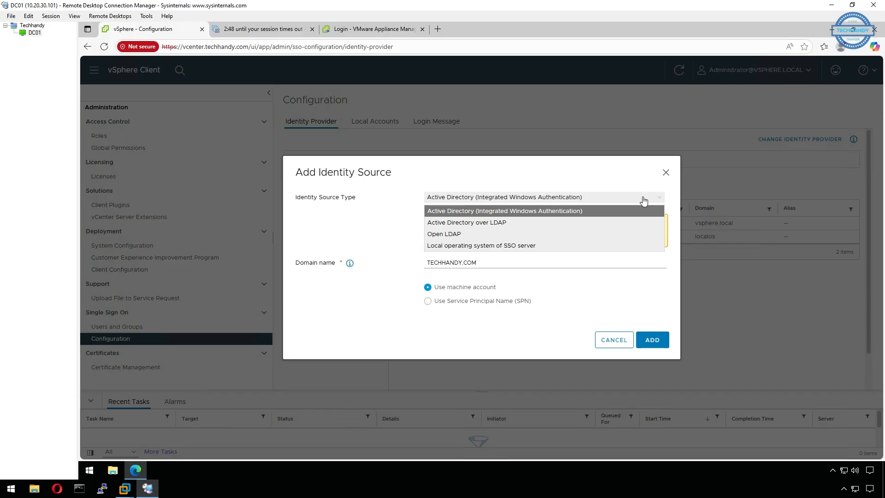
left_click(627, 201)
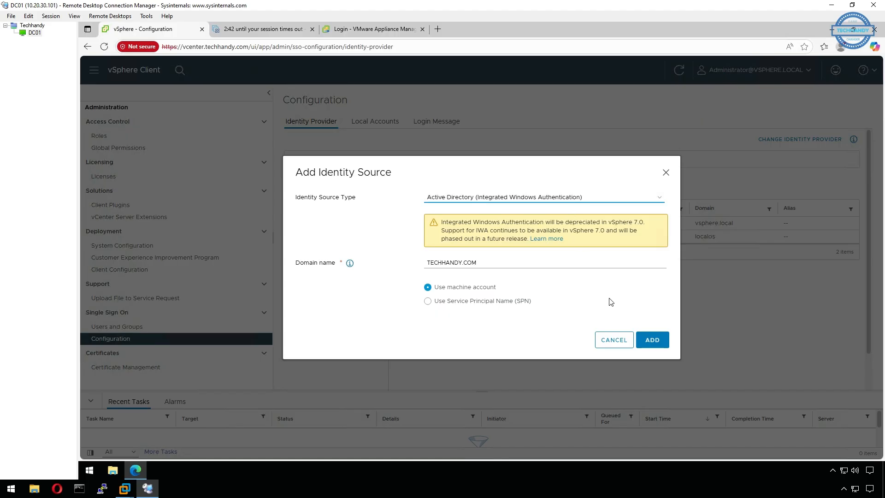
left_click(655, 338)
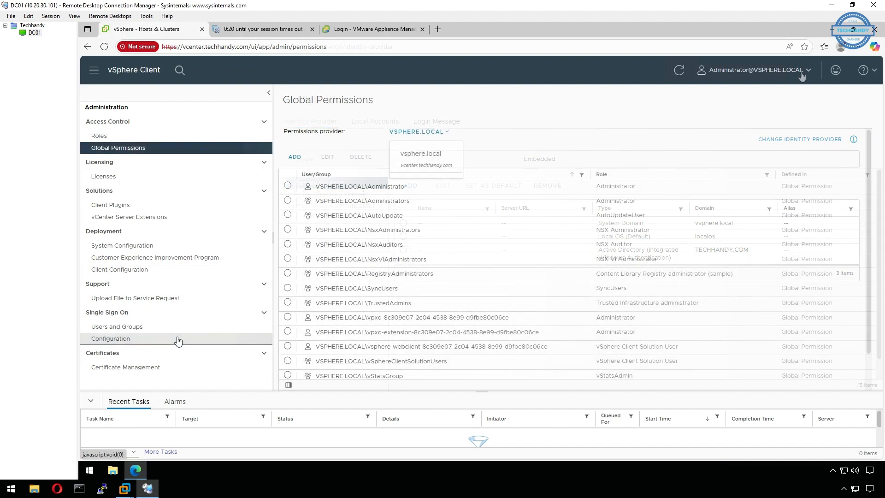
left_click(178, 337)
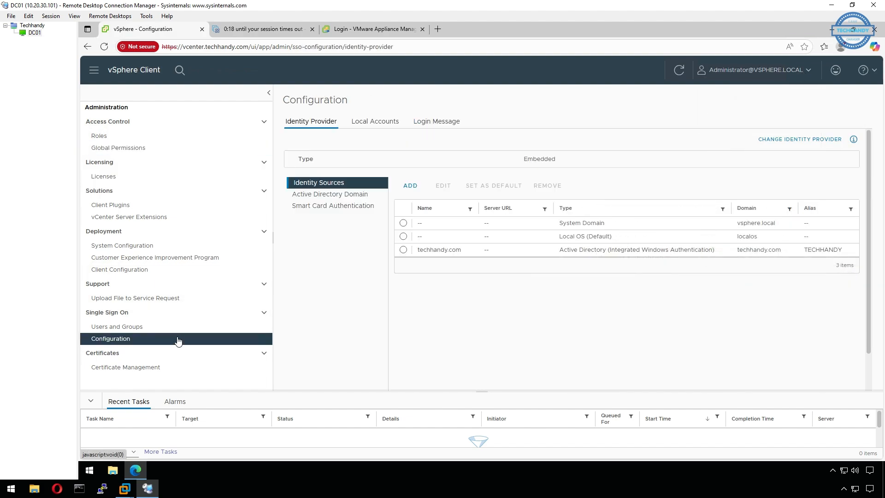
Filter Users and Groups to techhandy.com, select the Administrator user, then show the Groups list.
left_click(183, 330)
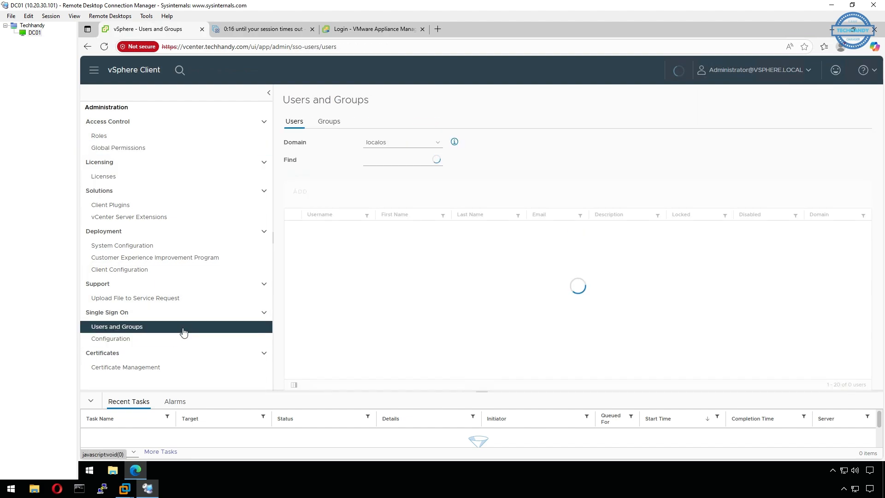
left_click(433, 145)
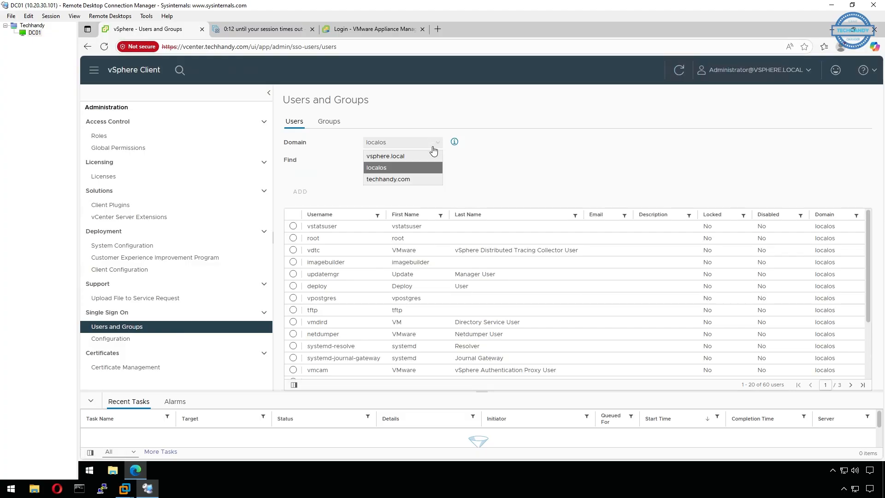
left_click(420, 179)
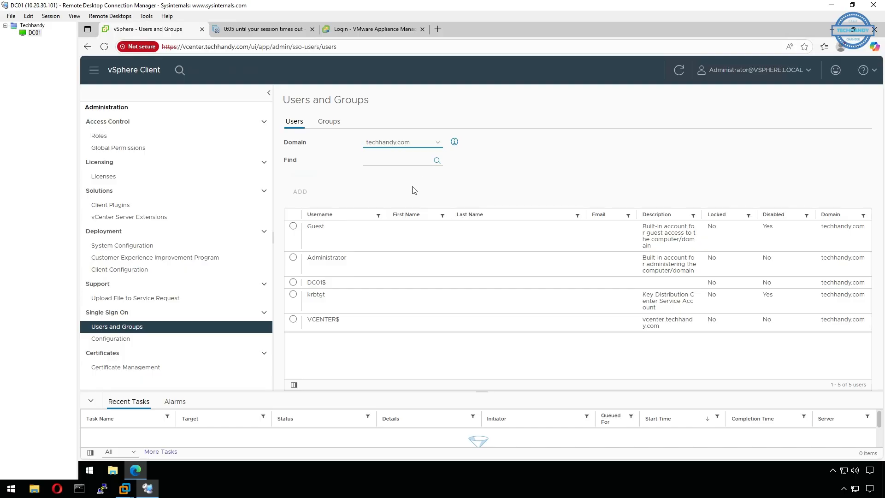
left_click(293, 258)
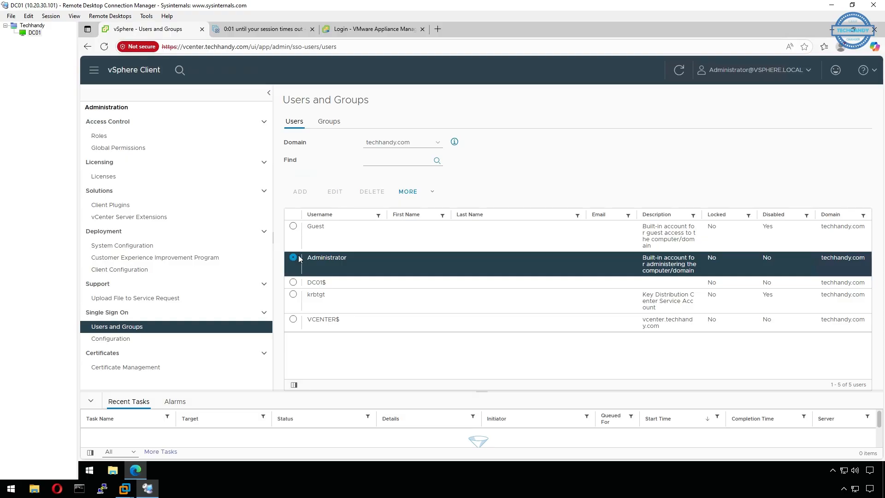
left_click(337, 124)
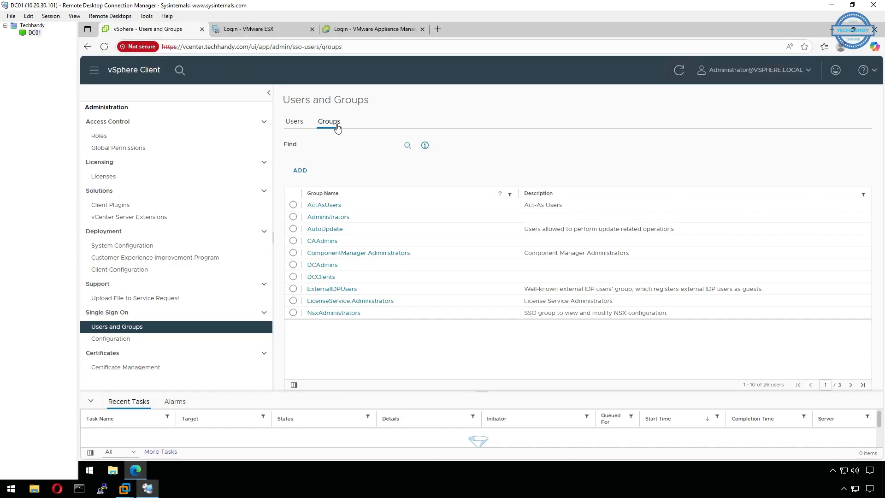
Add the techhandy.com Administrator user to the Administrators group and save the membership.
left_click(337, 220)
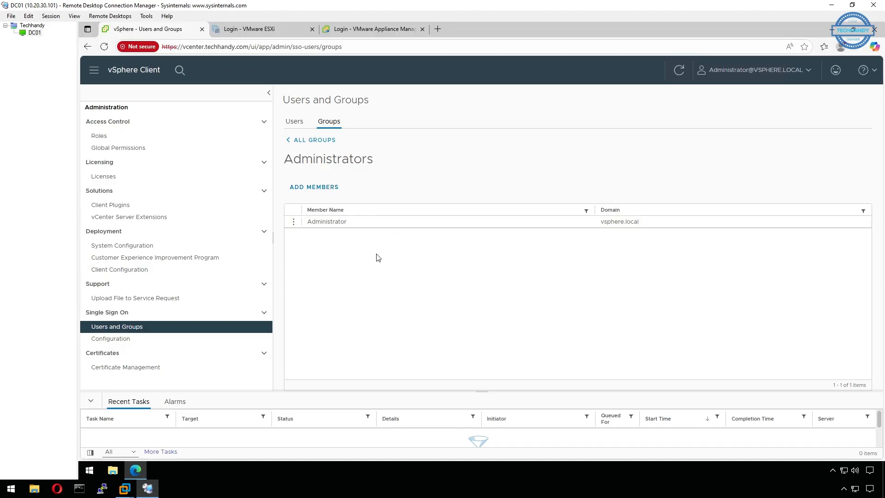
left_click(323, 190)
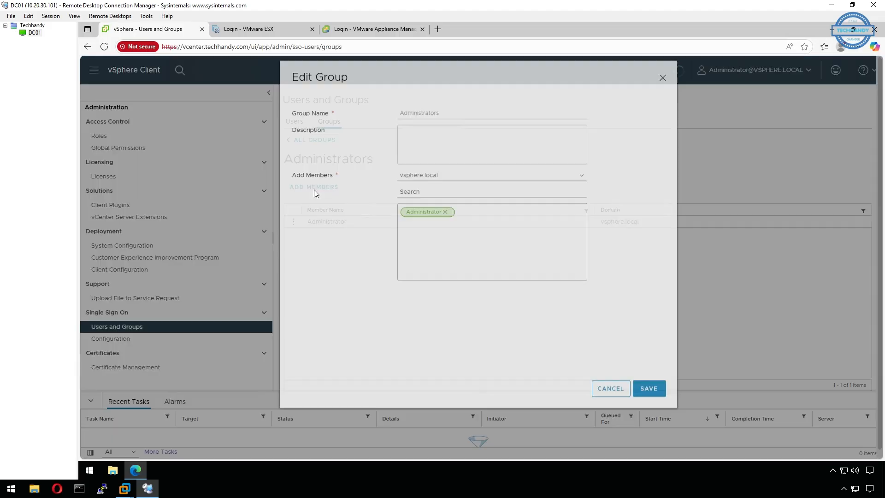
left_click(493, 198)
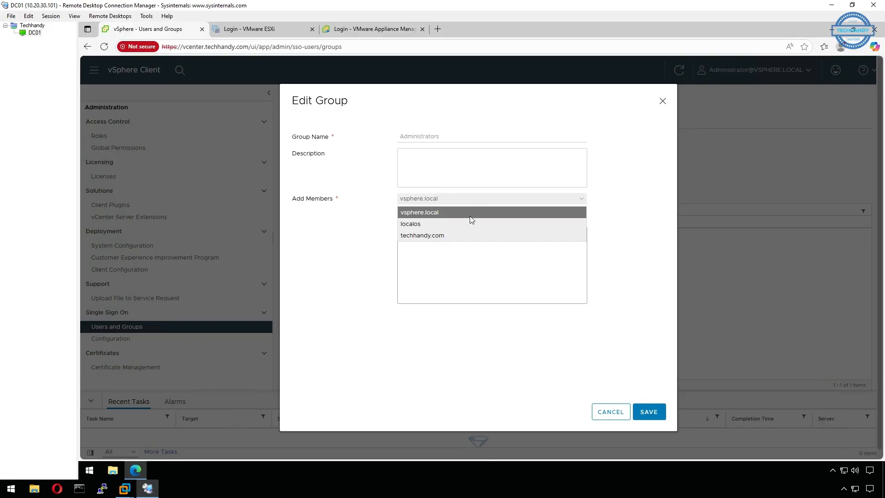
left_click(456, 233)
left_click(452, 216)
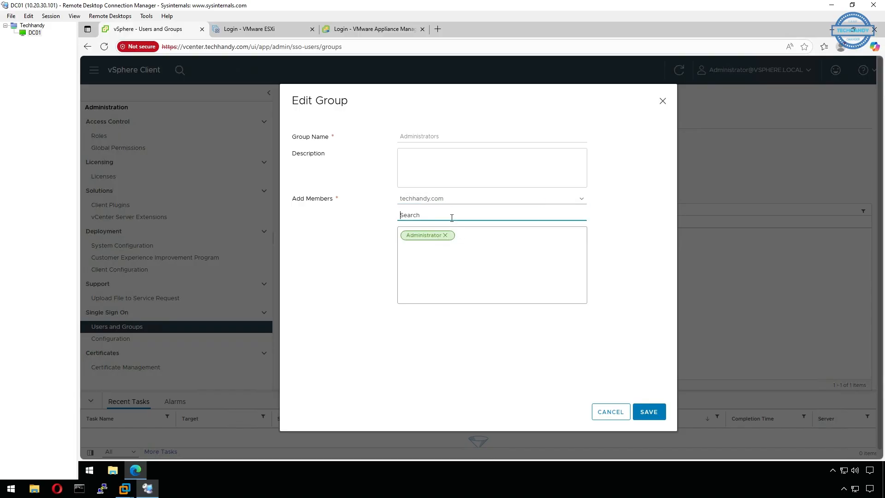
type("admi")
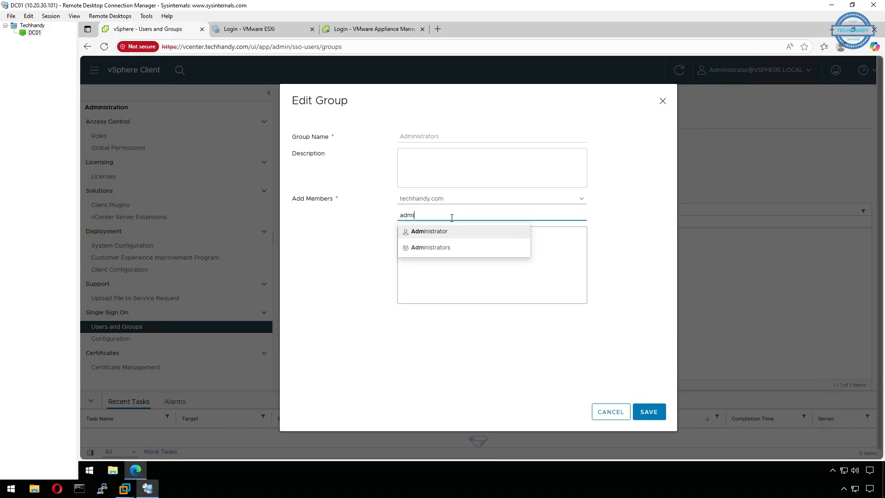
type("nistrator")
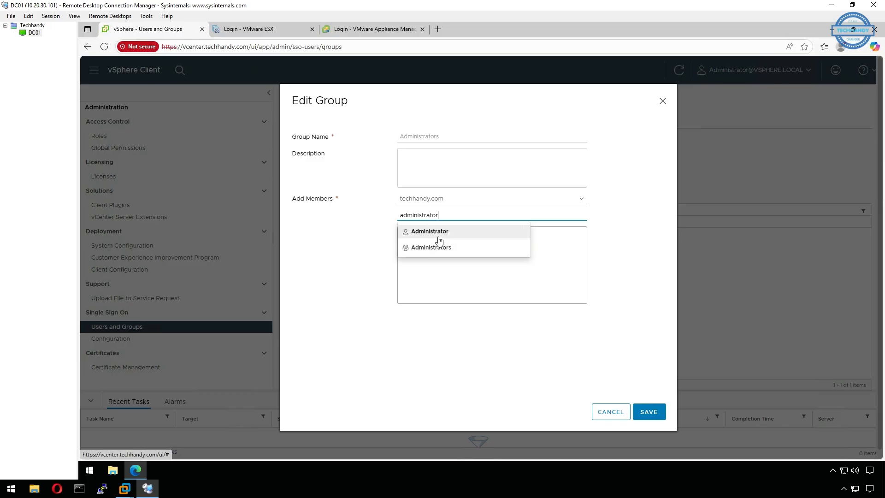
left_click(438, 236)
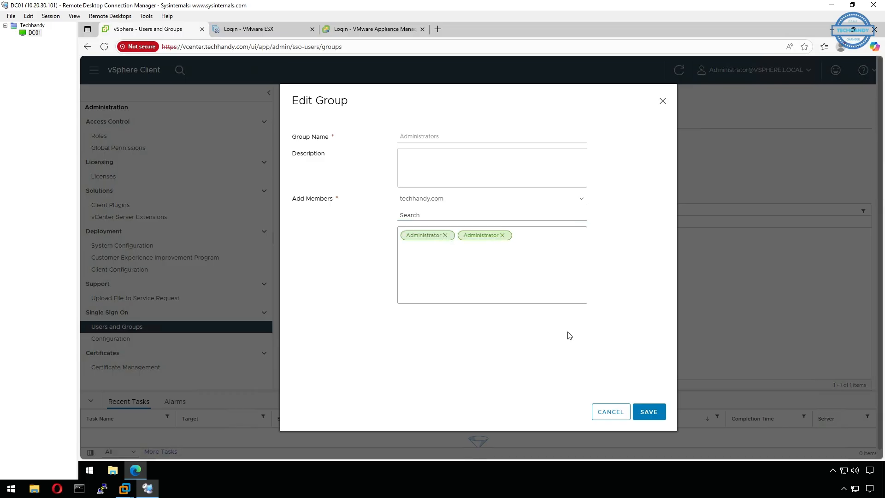
left_click(659, 417)
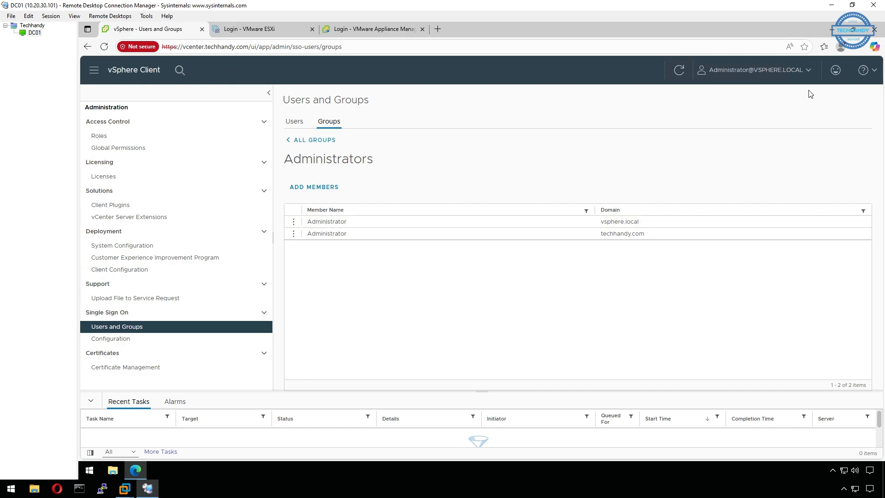
Log out of the vsphere.local session and sign in as the techhandy.com Administrator with its password.
left_click(807, 73)
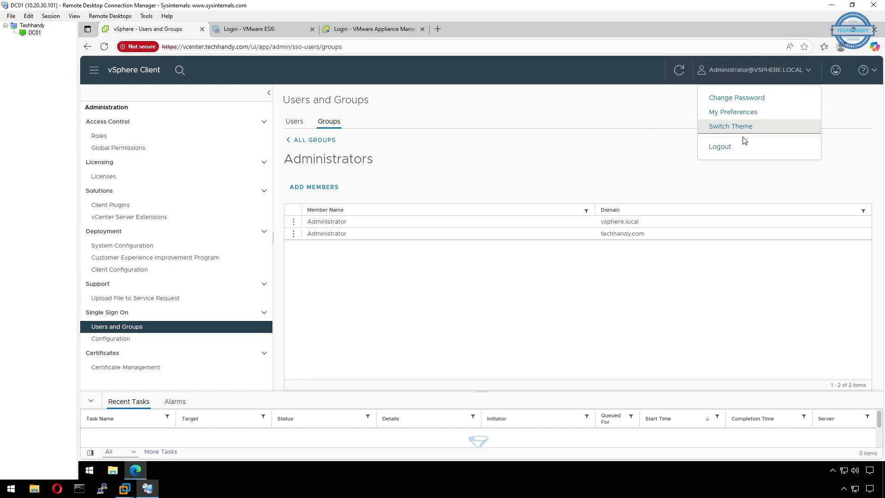
left_click(723, 147)
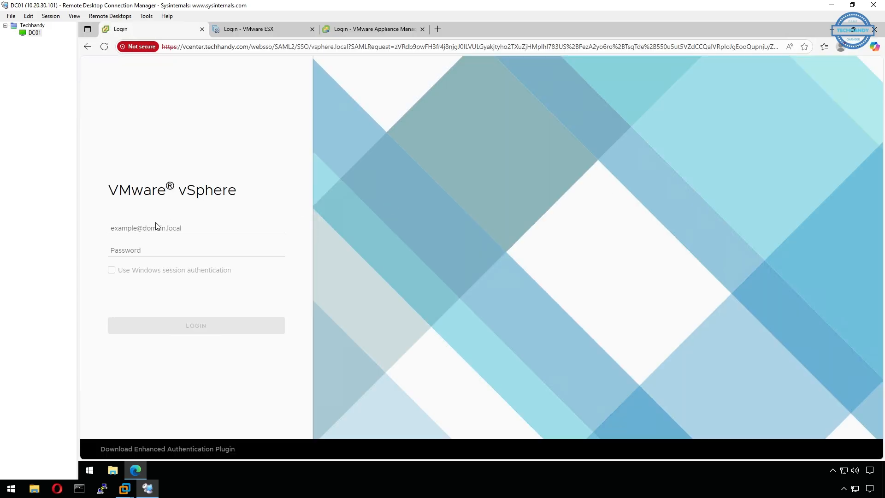
left_click(156, 225)
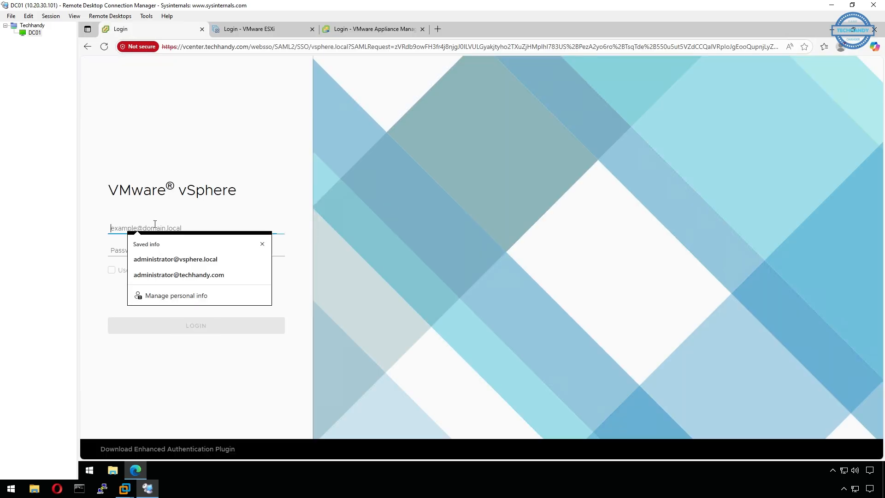
left_click(184, 275)
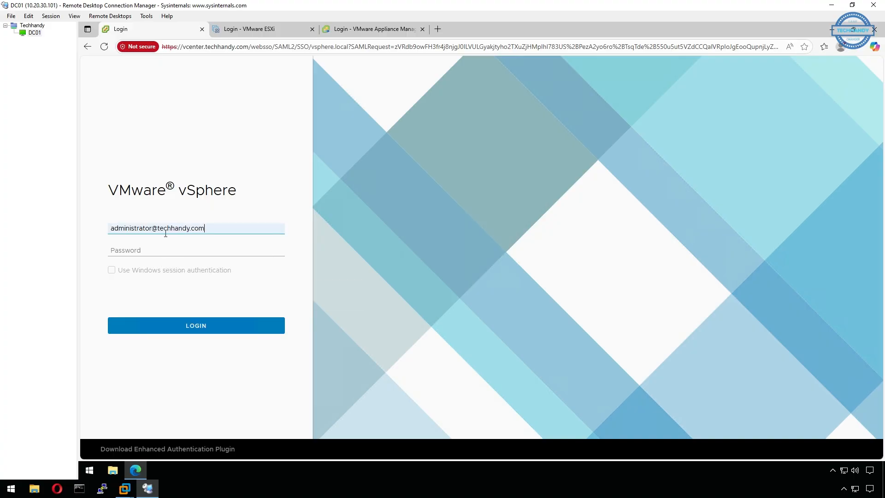
left_click(158, 250)
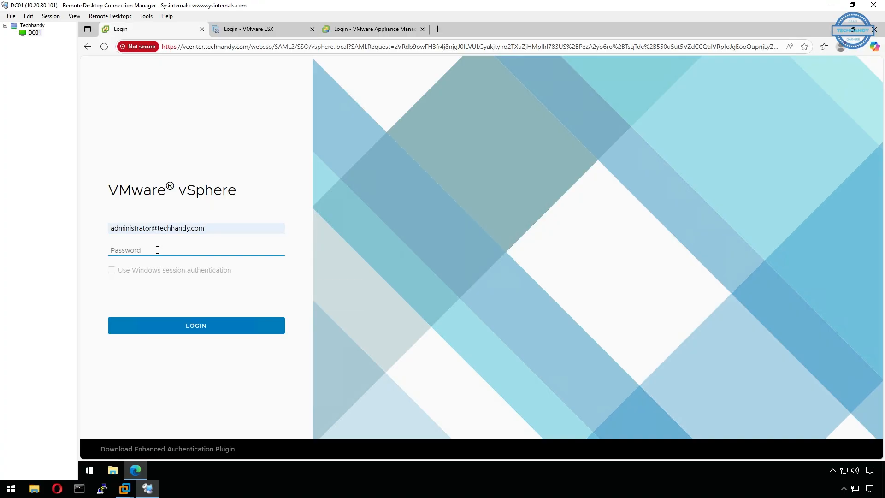
type("••••••••")
key("Return")
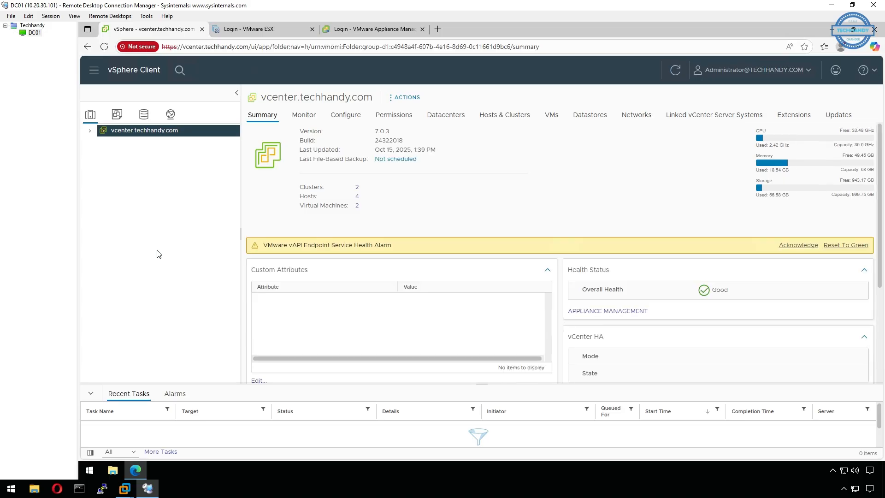
Expand vcenter.techhandy.com, Toronto, CA, Management and Production, then reset the vAPI Endpoint alarm to green.
left_click(89, 132)
left_click(99, 143)
left_click(108, 154)
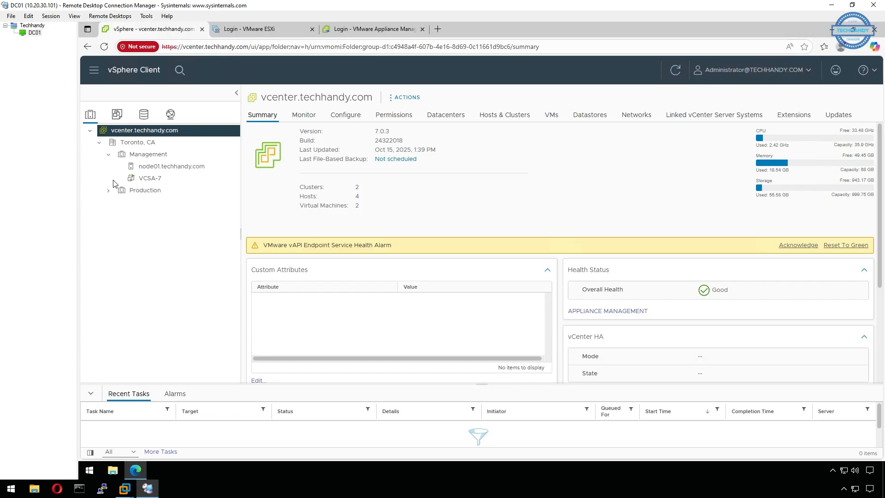
left_click(108, 190)
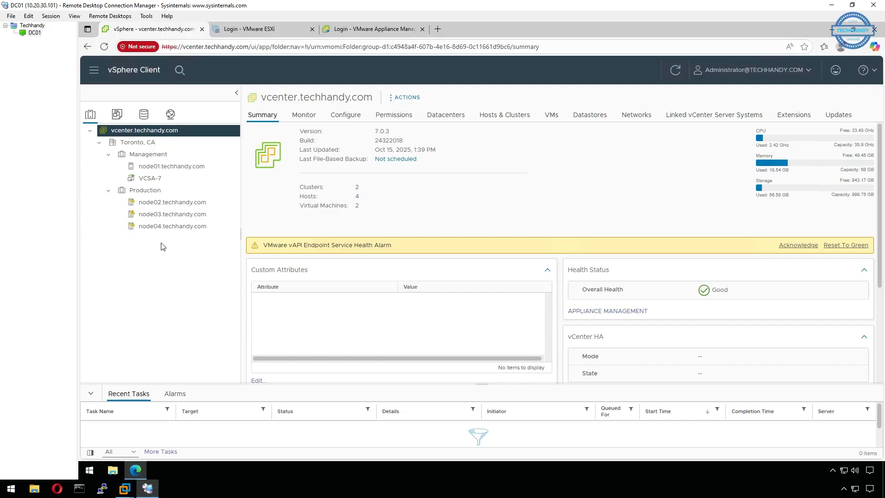
left_click(108, 191)
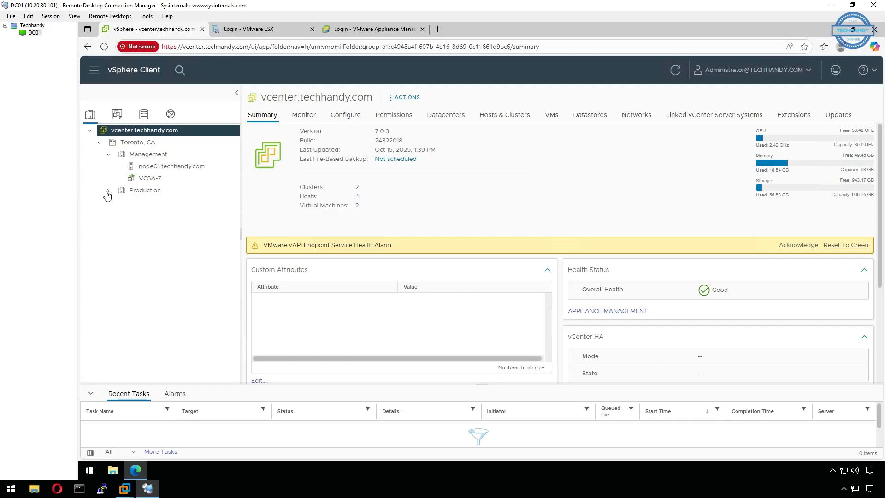
left_click(107, 191)
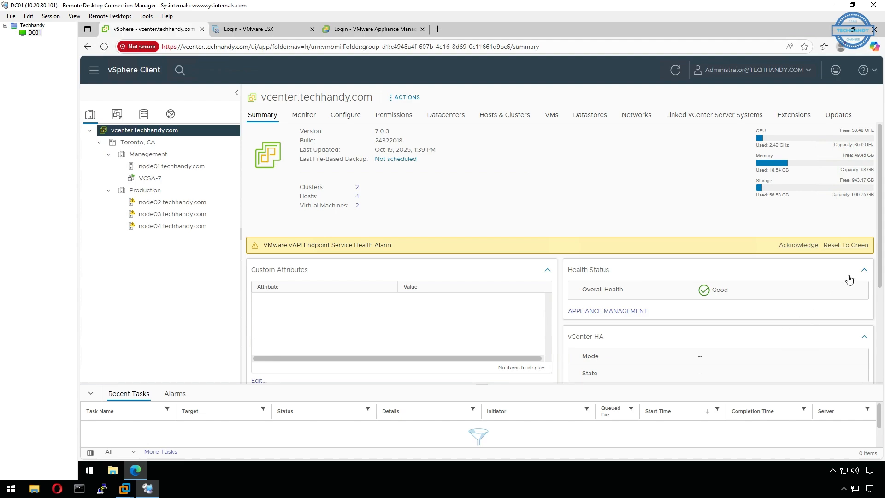
left_click(846, 245)
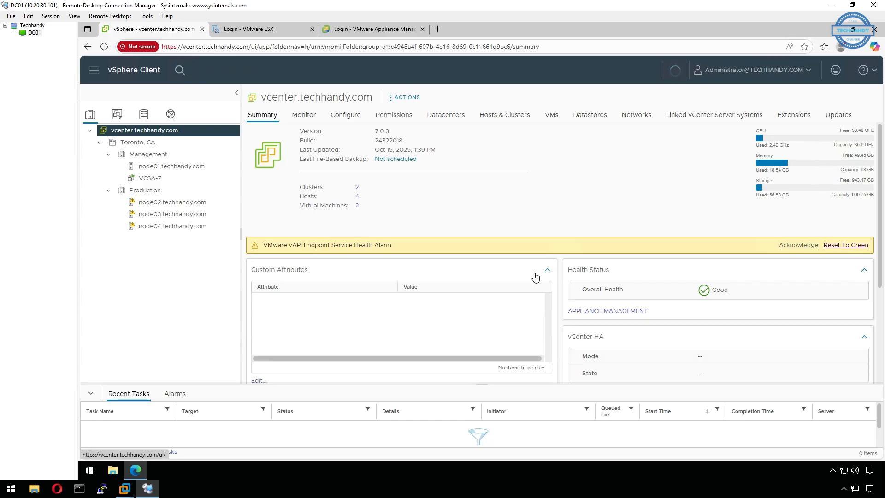